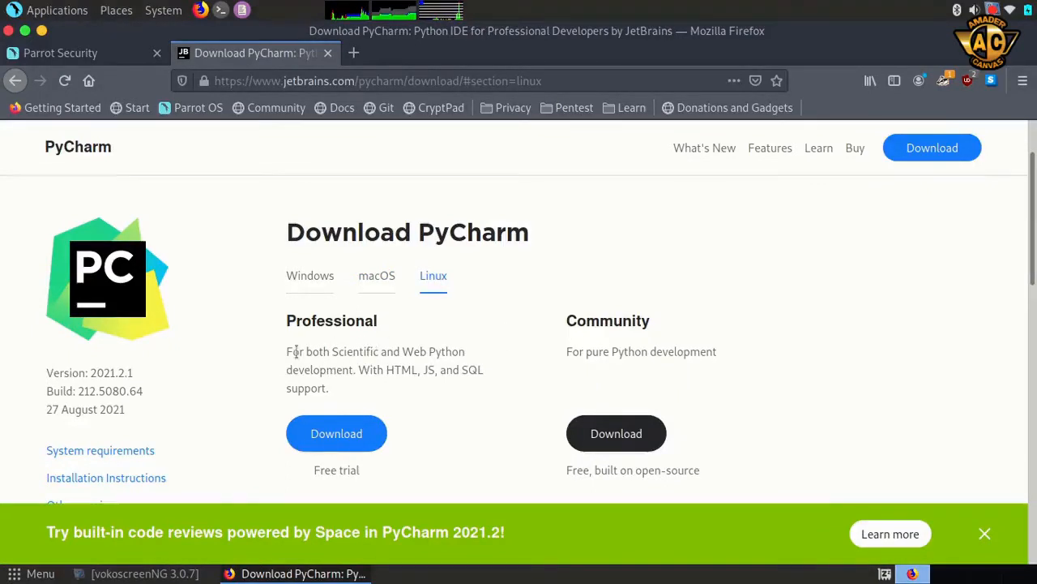
# Download the Linux Community edition of PyCharm and save the pycharm-community-2021.2.1.tar.gz file.
pyautogui.moveTo(282, 325); pyautogui.dragTo(377, 324)
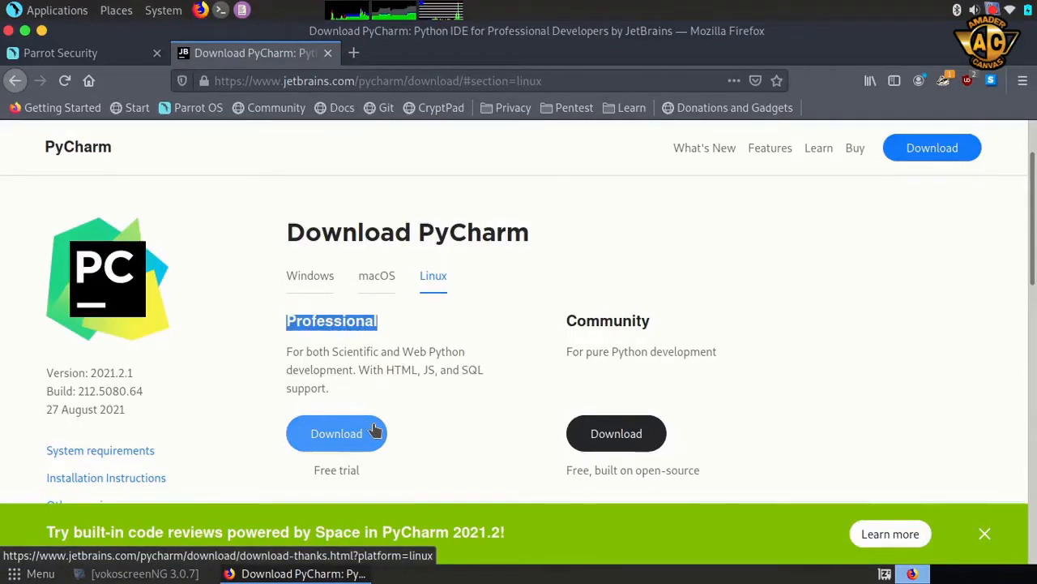
pyautogui.click(429, 371)
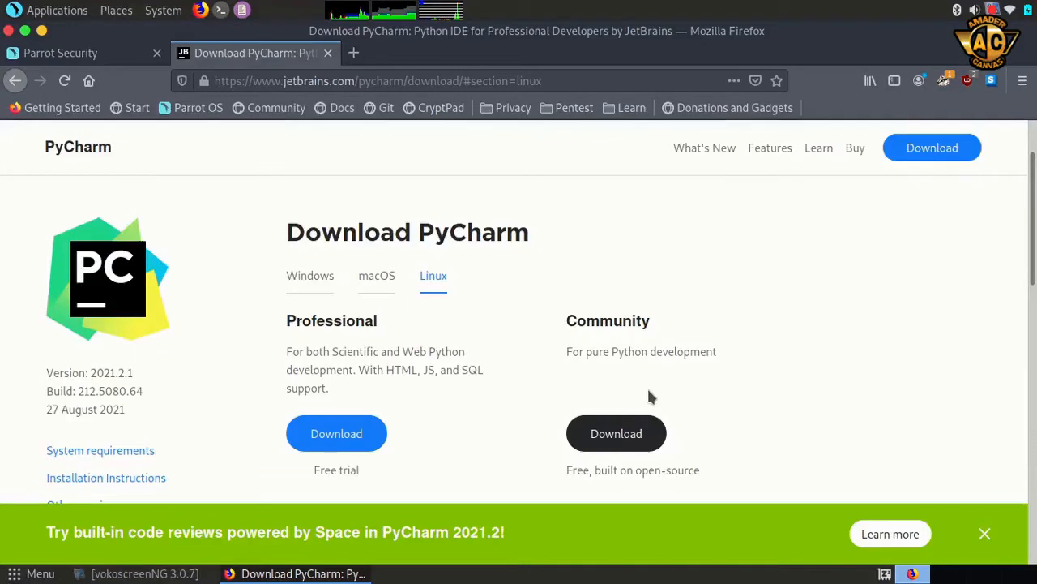
pyautogui.click(618, 444)
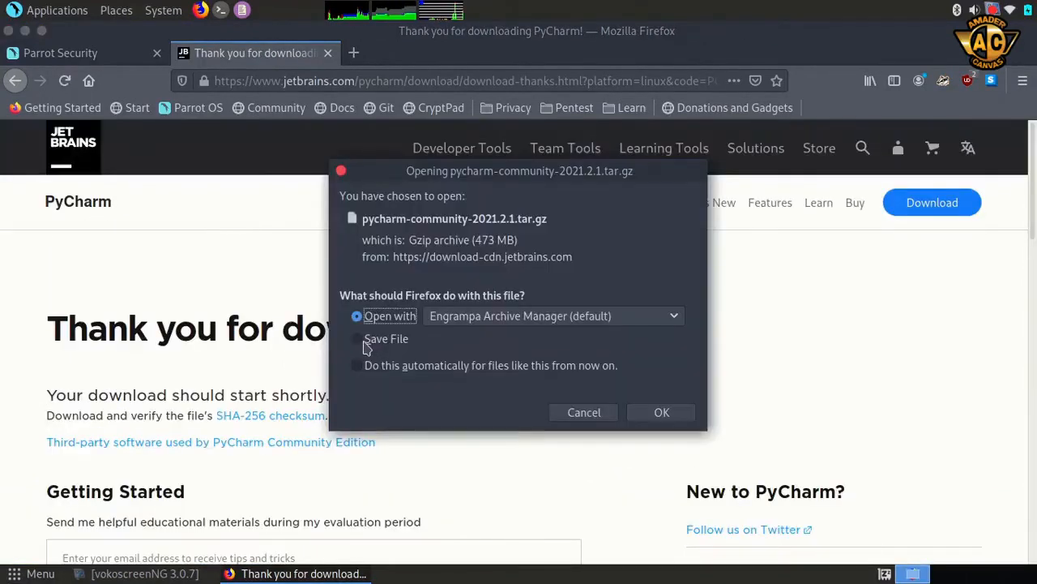
pyautogui.click(366, 343)
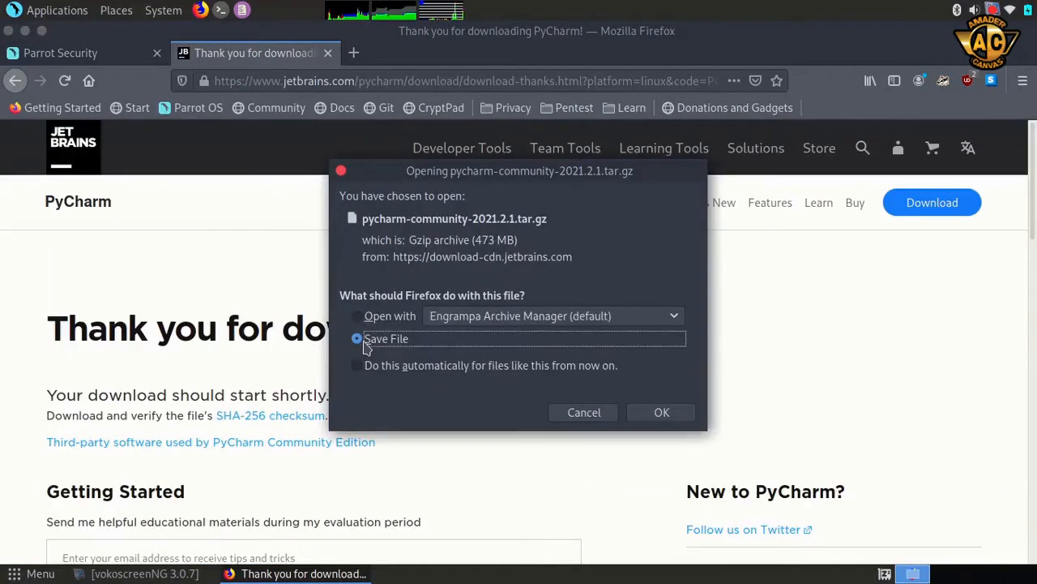
pyautogui.click(662, 416)
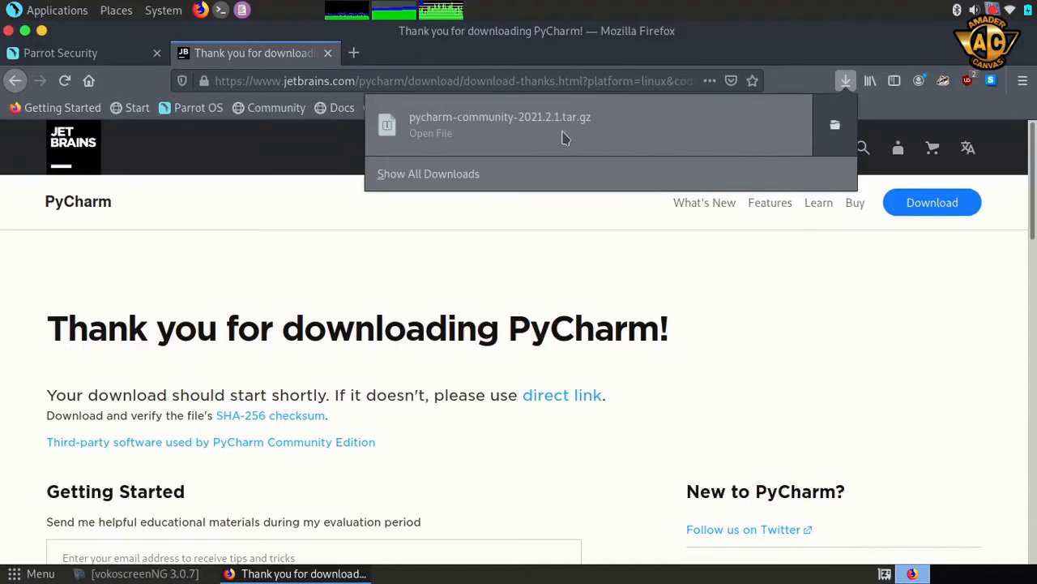
# Show the downloaded pycharm-community-2021.2.1.tar.gz in its folder and extract the archive there.
pyautogui.click(835, 128)
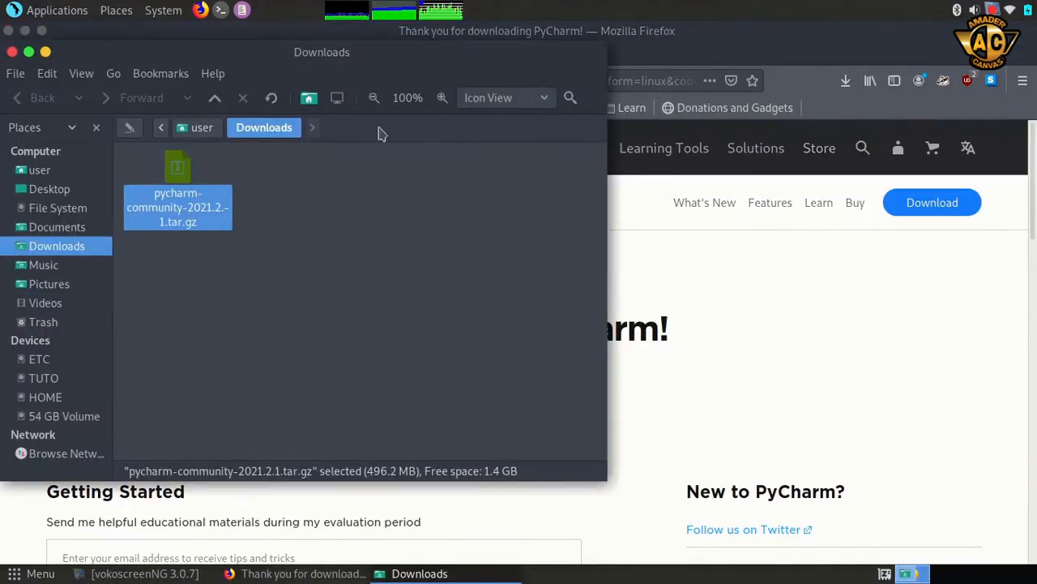
pyautogui.click(28, 51)
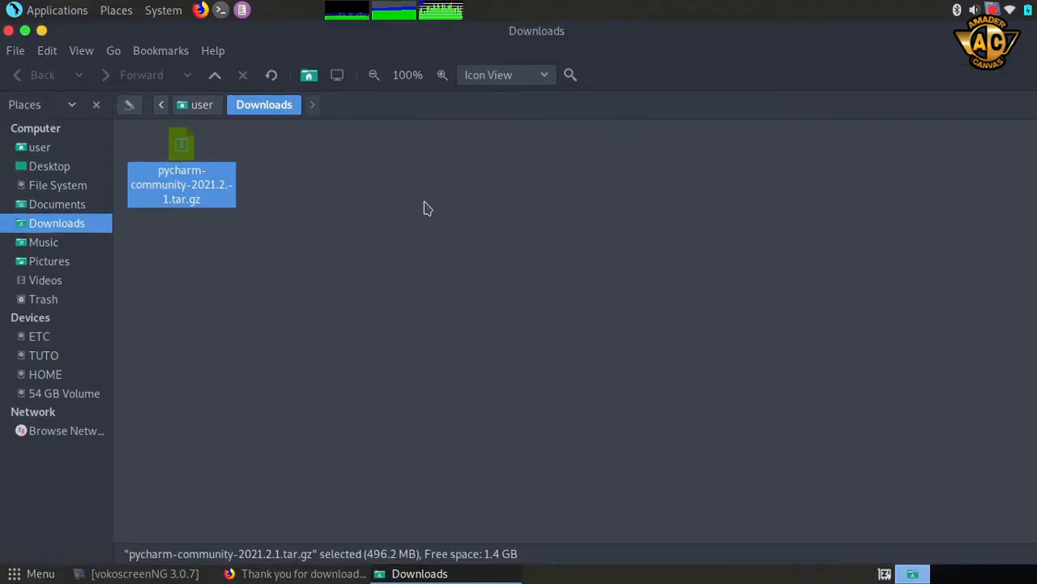
pyautogui.click(423, 232)
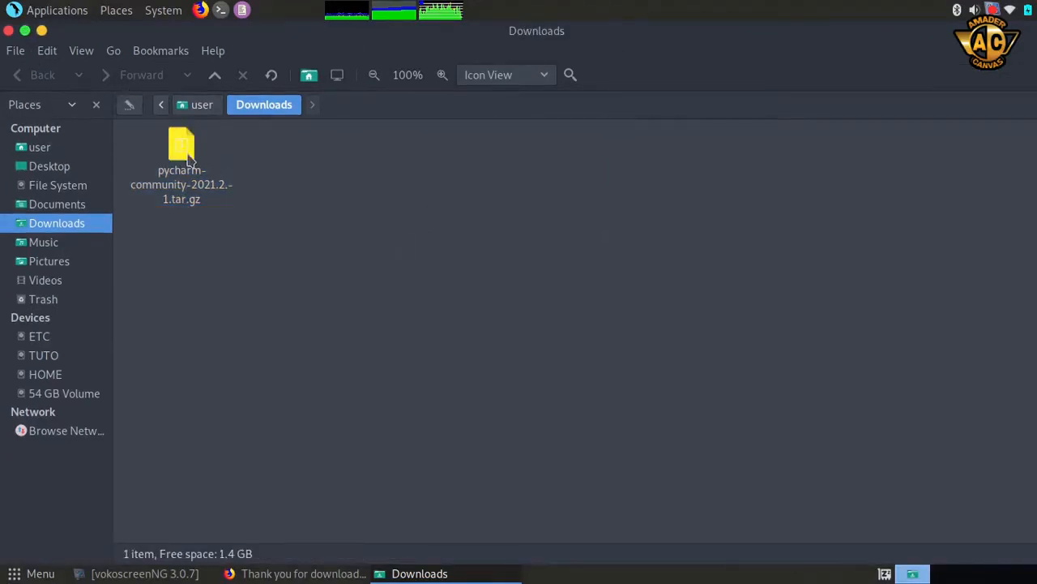
pyautogui.click(182, 154)
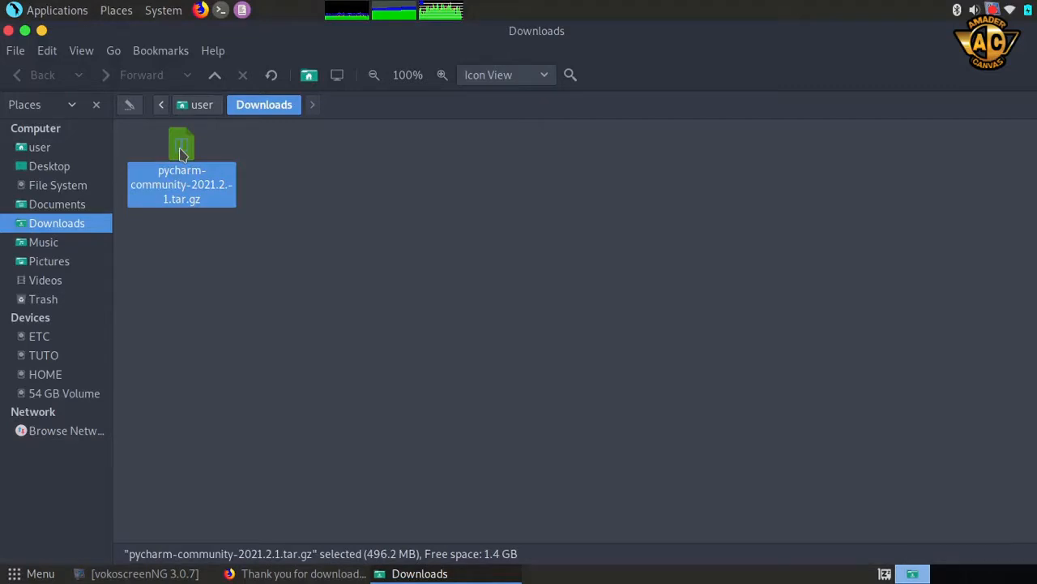
pyautogui.rightClick(181, 154)
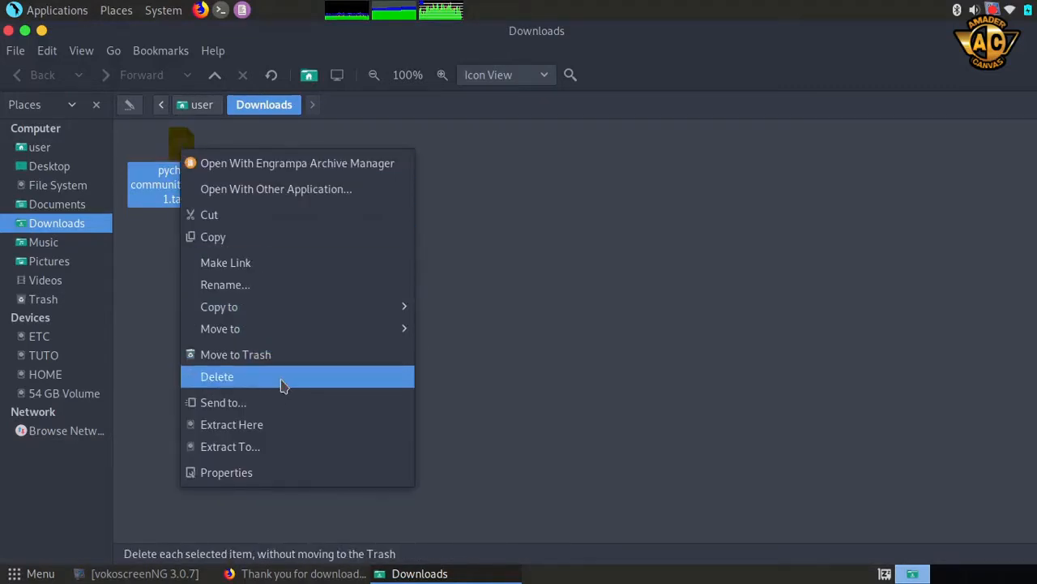
pyautogui.click(280, 429)
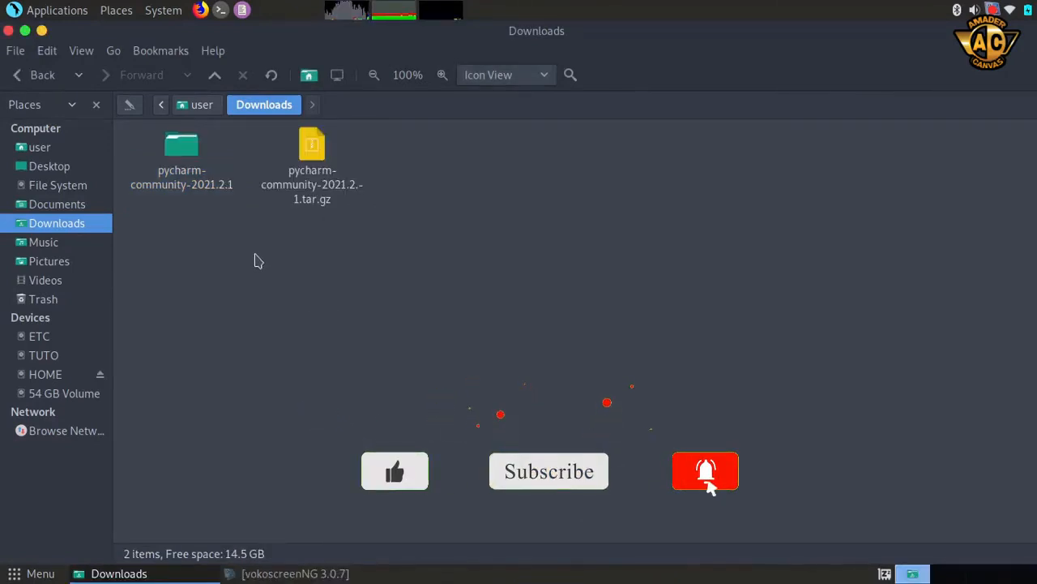
# Open a terminal in the bin folder of the extracted pycharm-community-2021.2.1 directory.
pyautogui.doubleClick(182, 148)
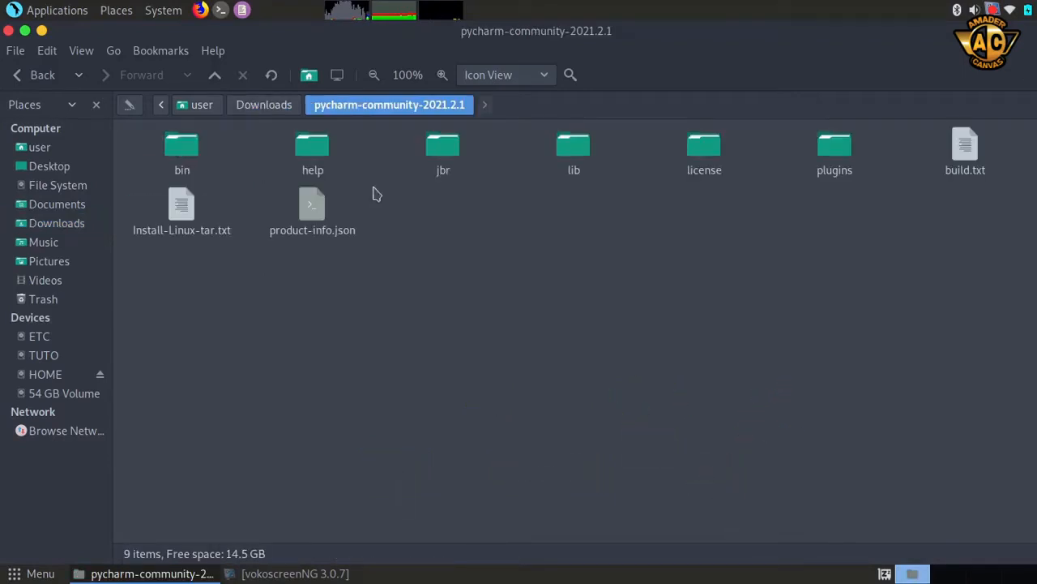
pyautogui.doubleClick(185, 148)
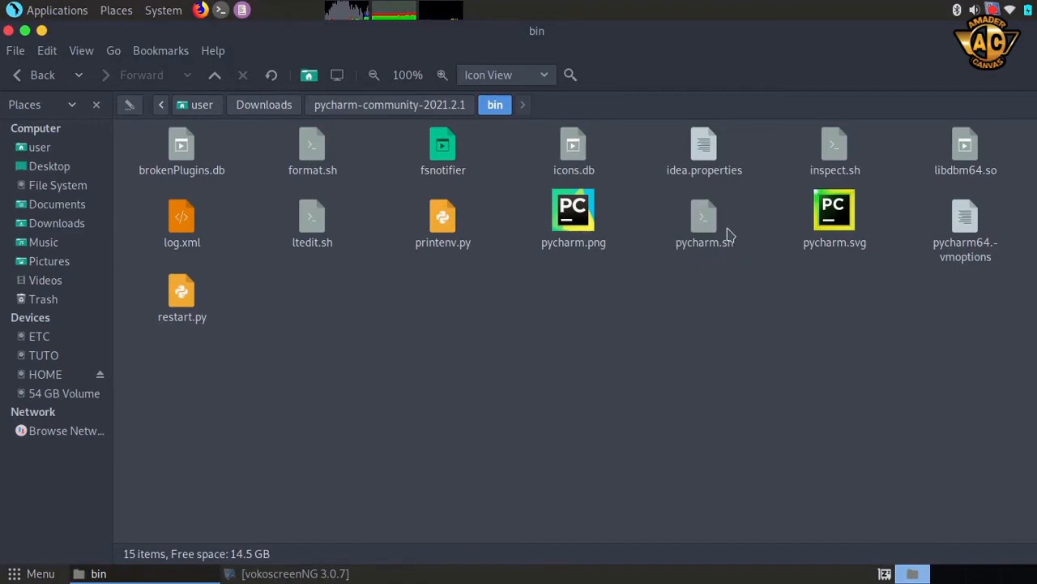
pyautogui.rightClick(449, 314)
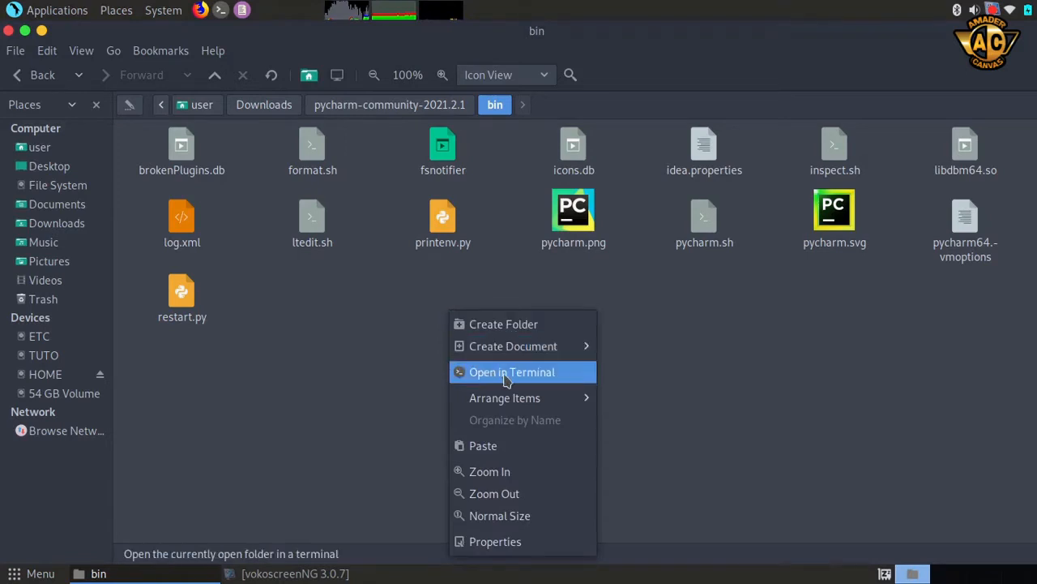
pyautogui.click(506, 377)
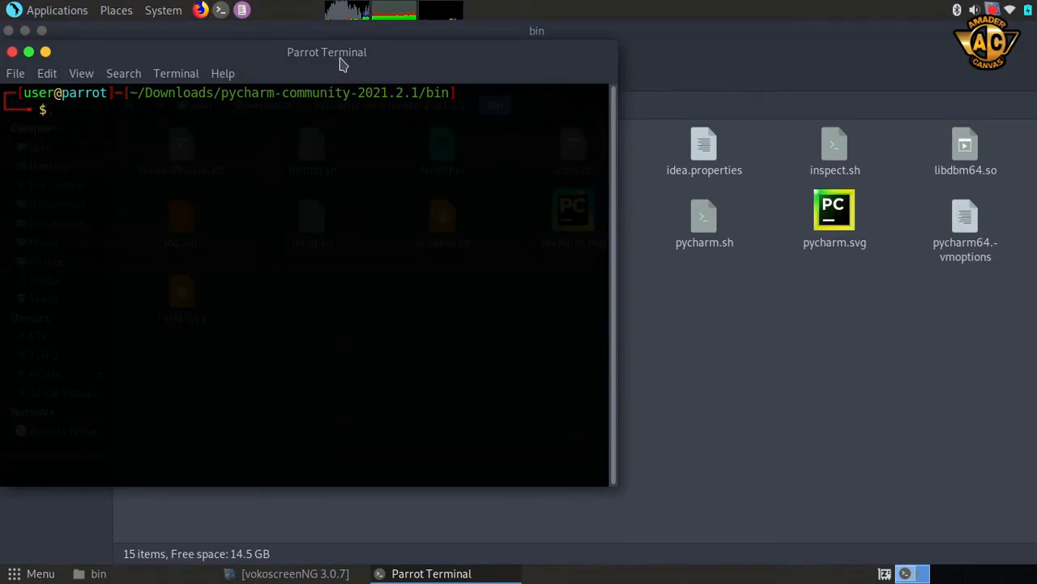
pyautogui.moveTo(328, 54); pyautogui.dragTo(378, 93)
# Launch PyCharm from the terminal by running ./pycharm.sh.
pyautogui.write('./')
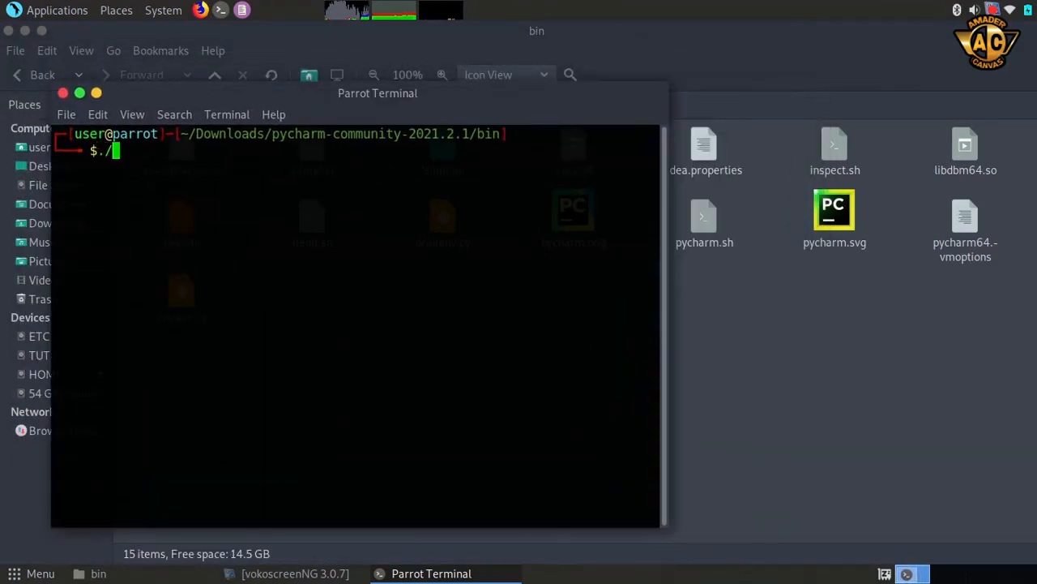
pyautogui.write('pyc')
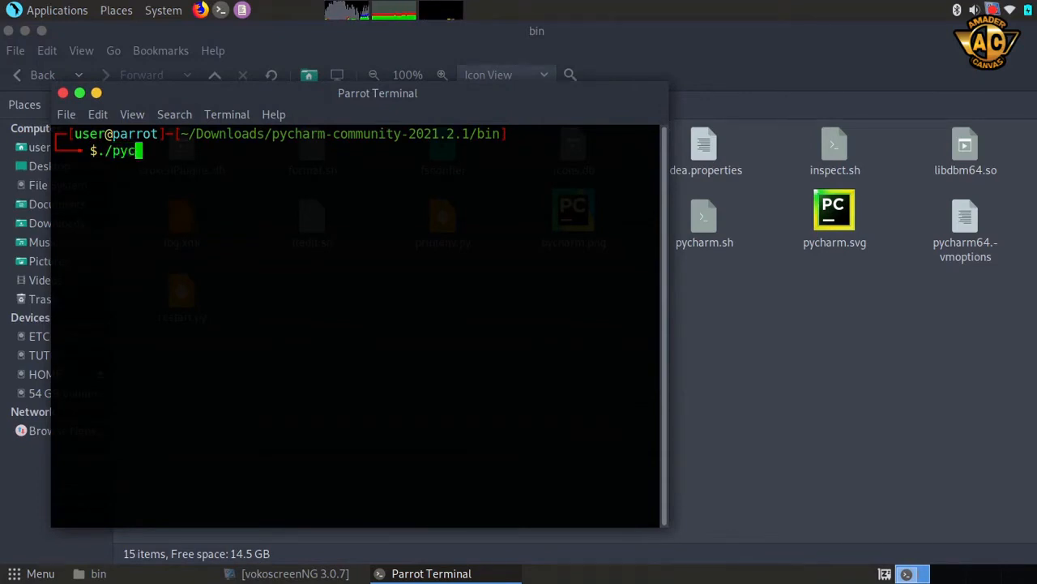
pyautogui.write('harm.sh')
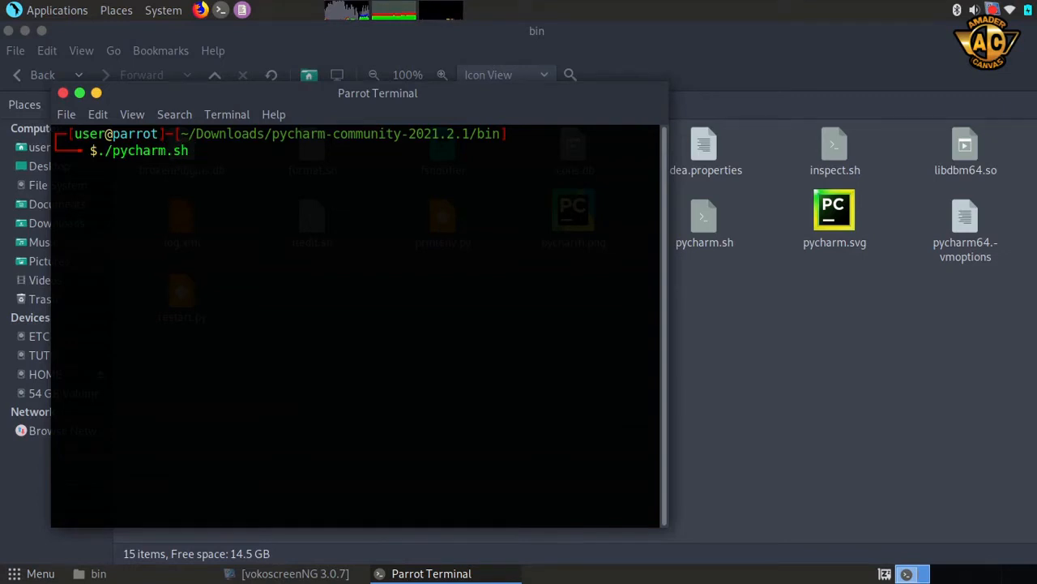
pyautogui.press('Return')
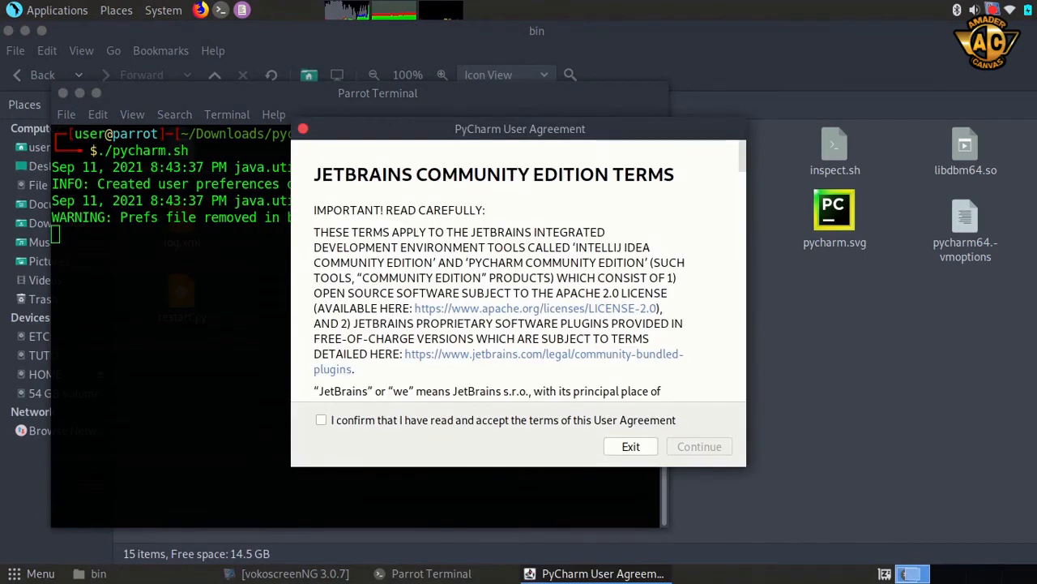
# Accept the PyCharm User Agreement and decline sending anonymous statistics.
pyautogui.click(321, 420)
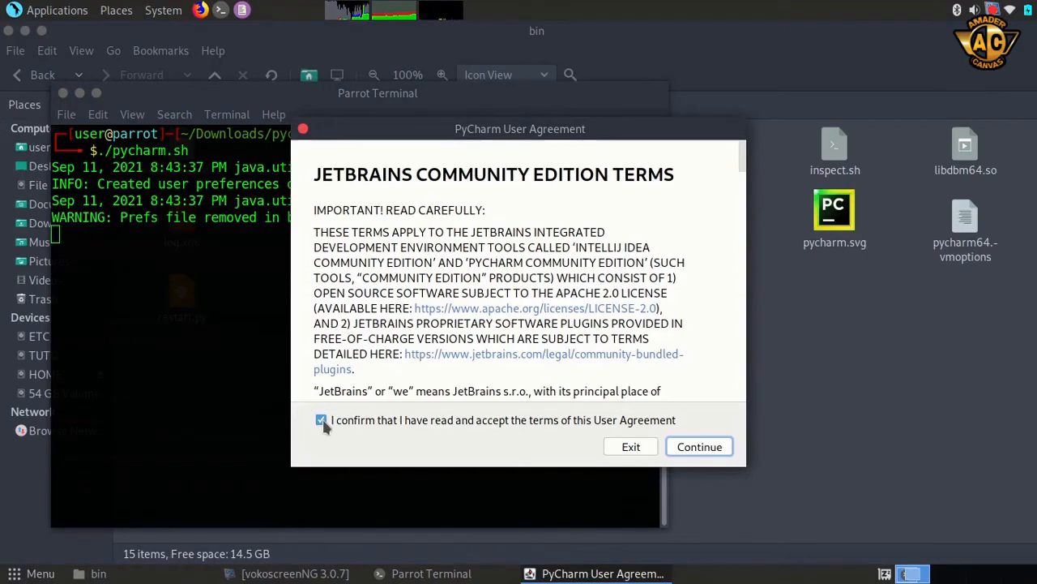
pyautogui.click(706, 449)
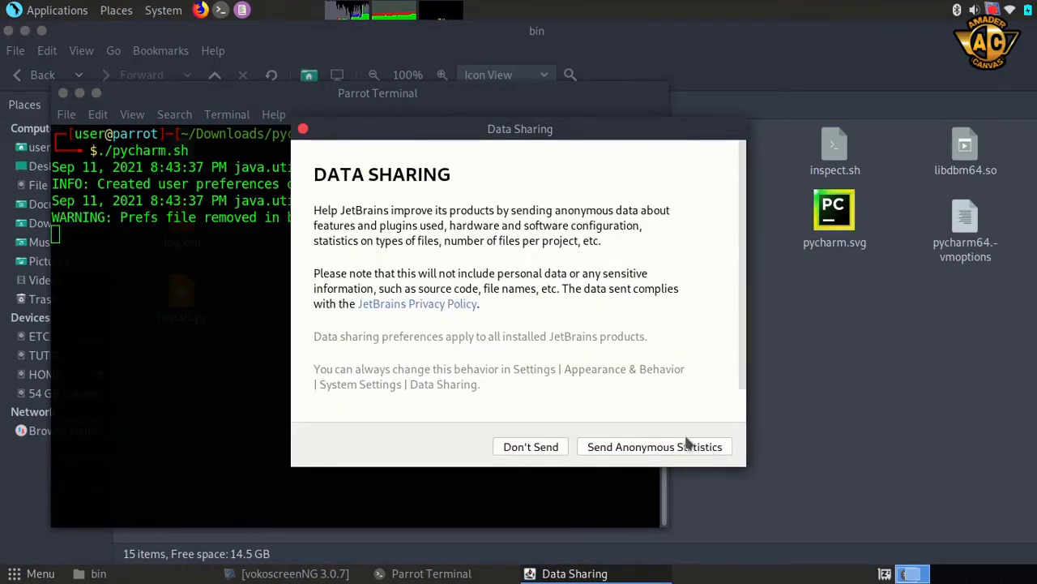
pyautogui.click(538, 453)
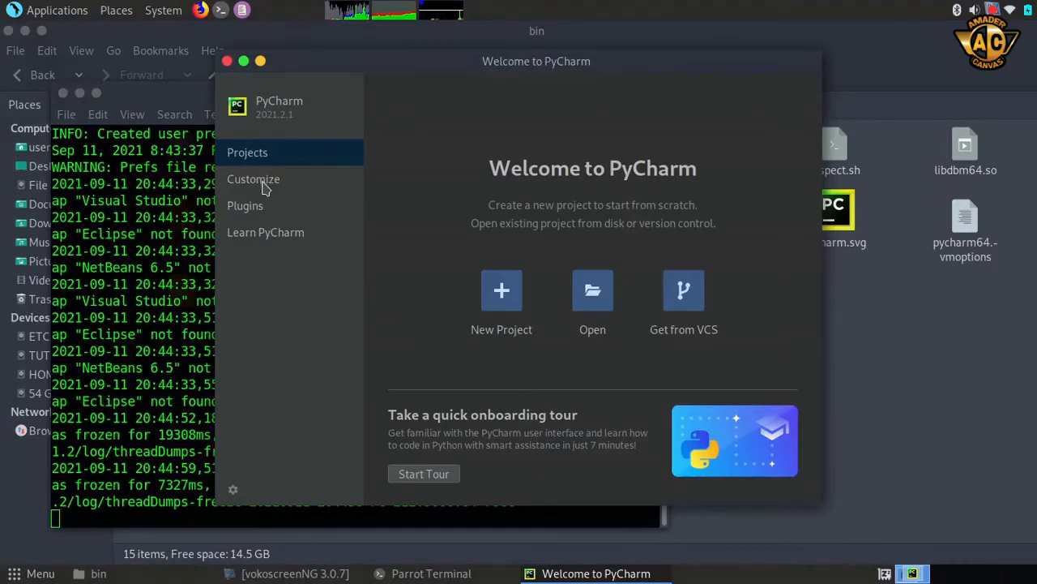
pyautogui.click(293, 185)
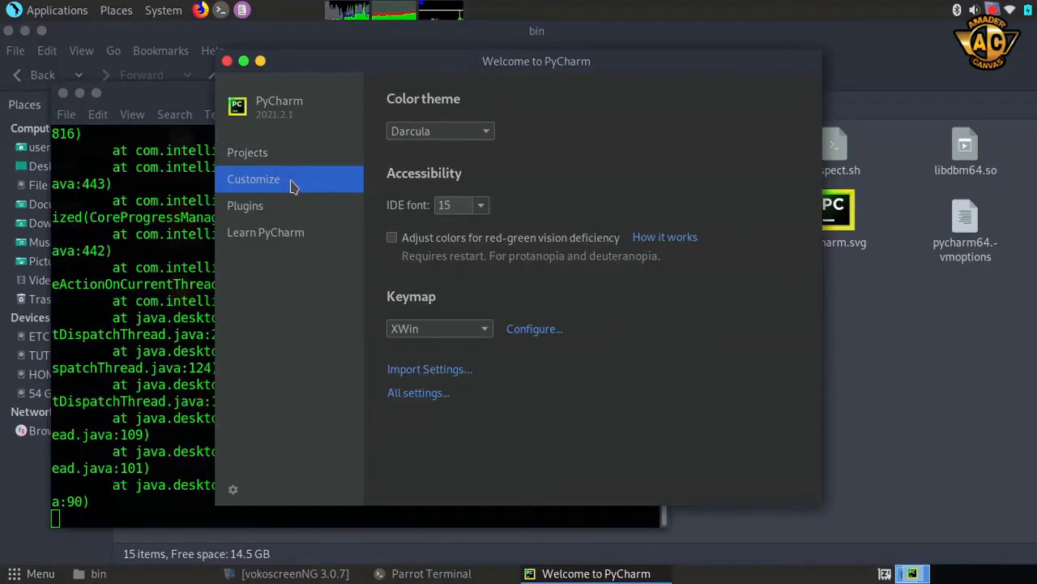
pyautogui.click(270, 213)
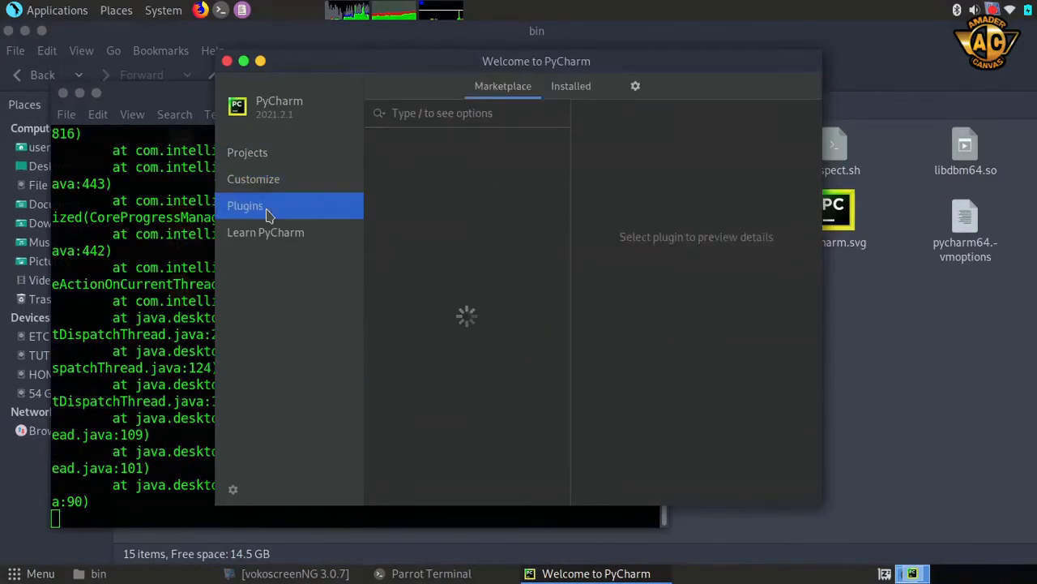
pyautogui.click(296, 242)
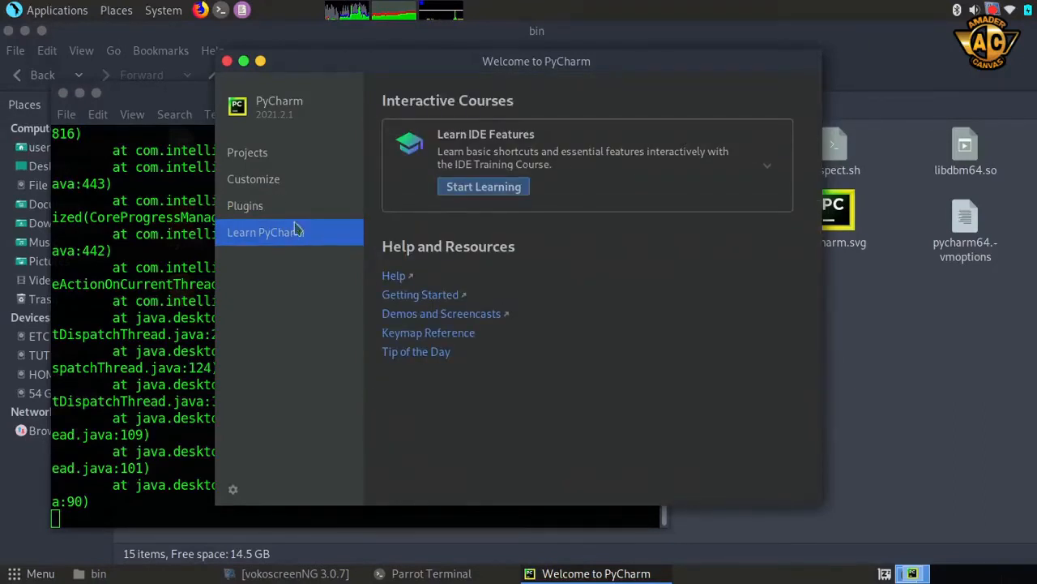
pyautogui.click(284, 159)
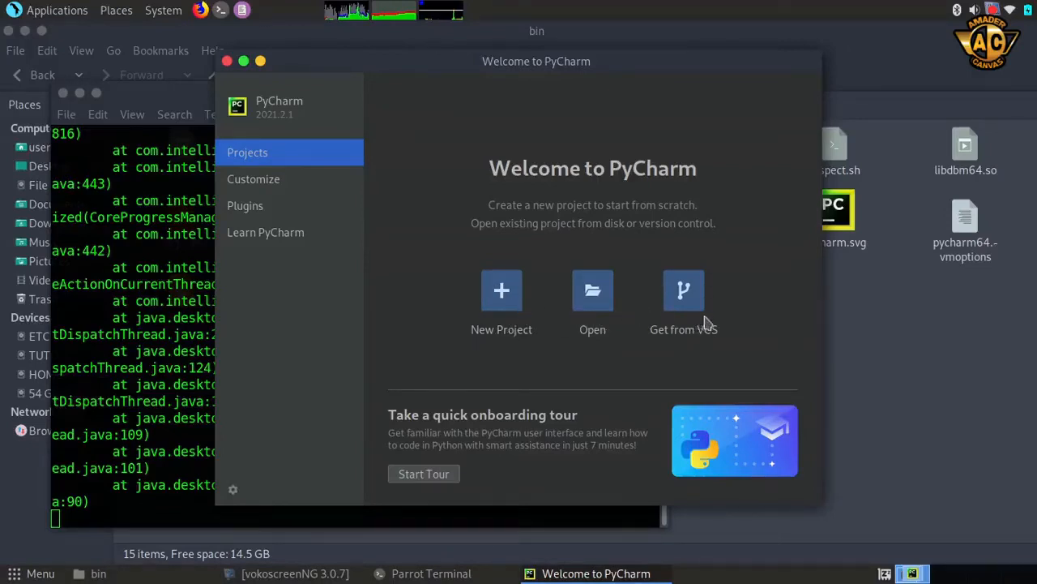
# Create a new project named pythonProject1 in PycharmProjects with the default Virtualenv settings, and dismiss the Tip of the Day.
pyautogui.click(503, 294)
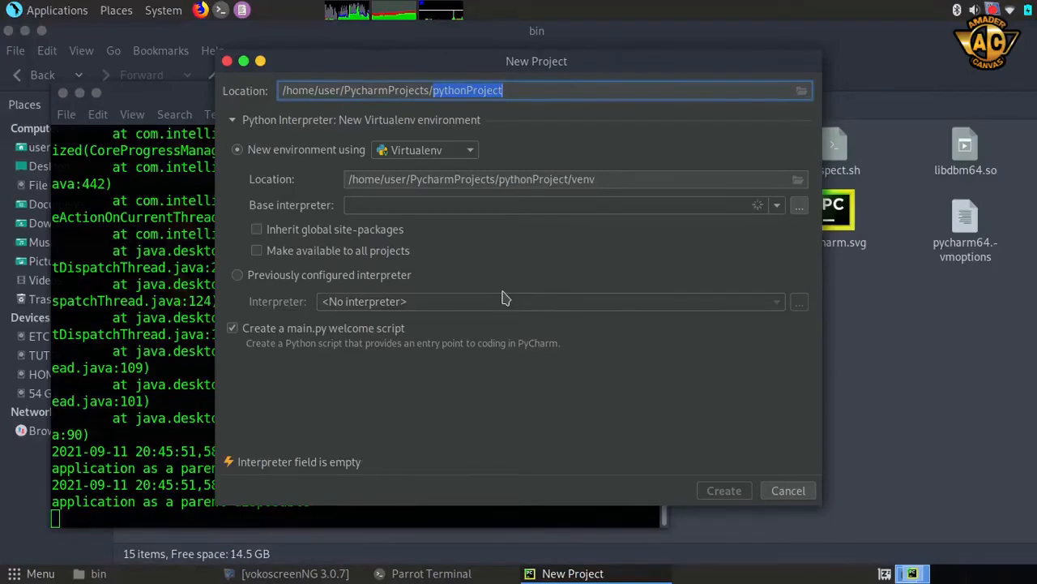
pyautogui.click(515, 91)
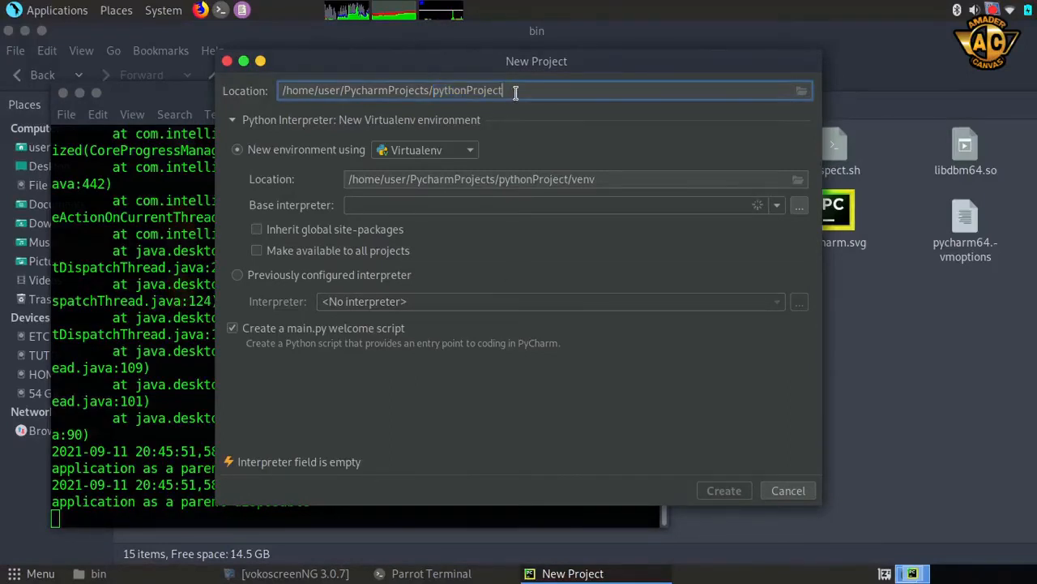
pyautogui.moveTo(502, 92); pyautogui.dragTo(432, 92)
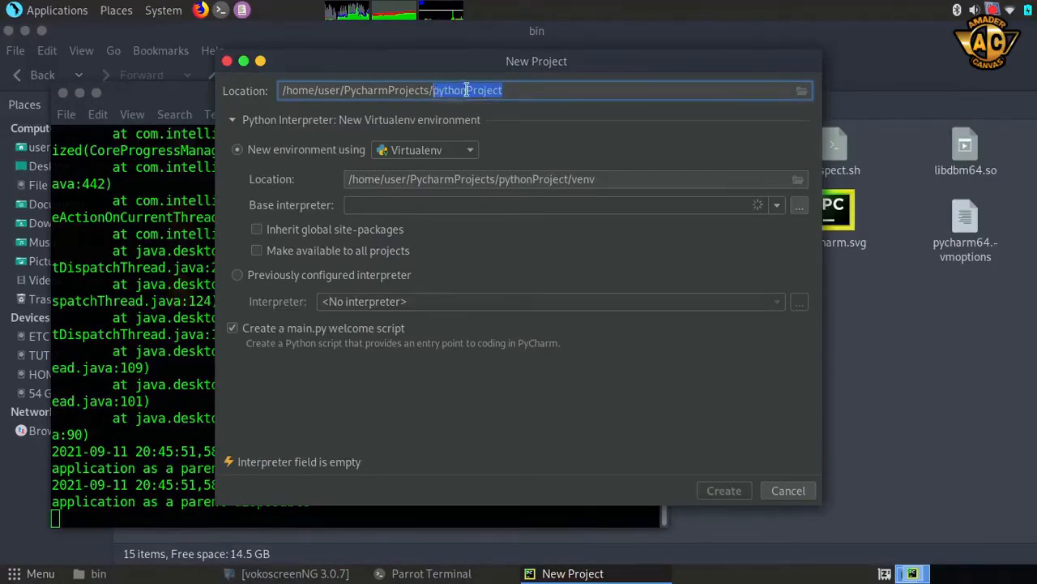
pyautogui.click(508, 91)
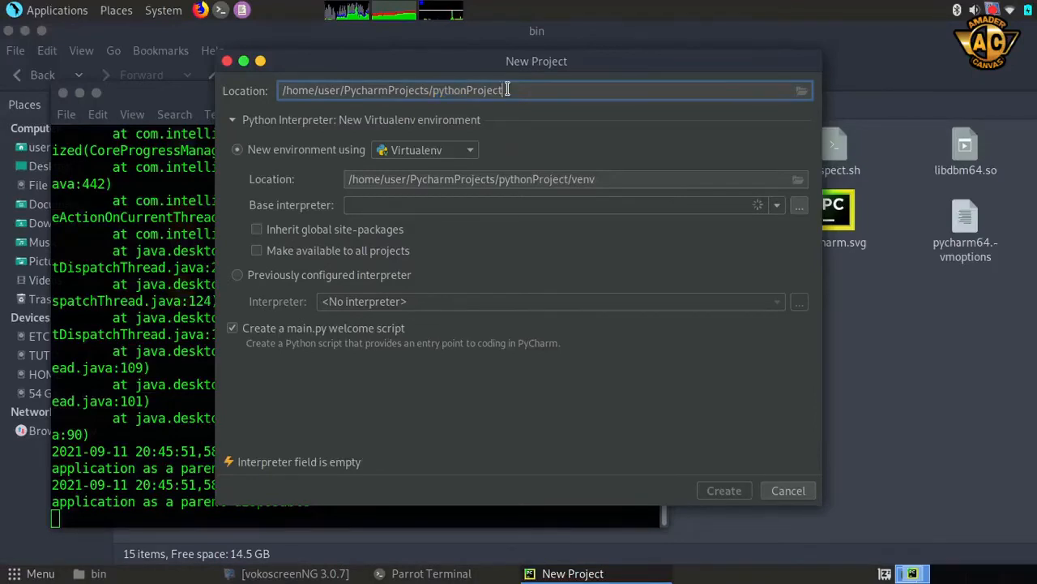
pyautogui.write('1')
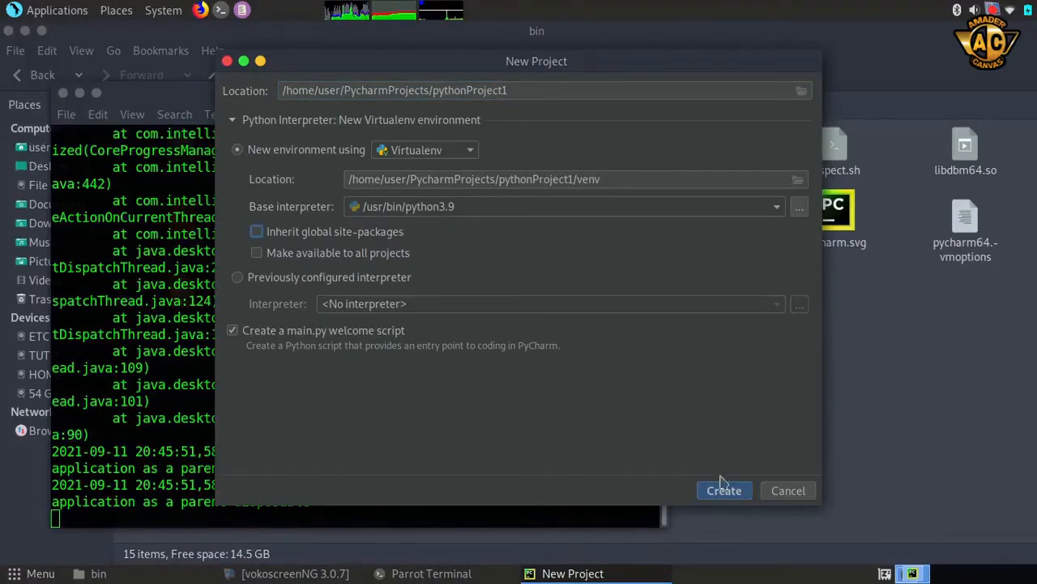
pyautogui.click(725, 498)
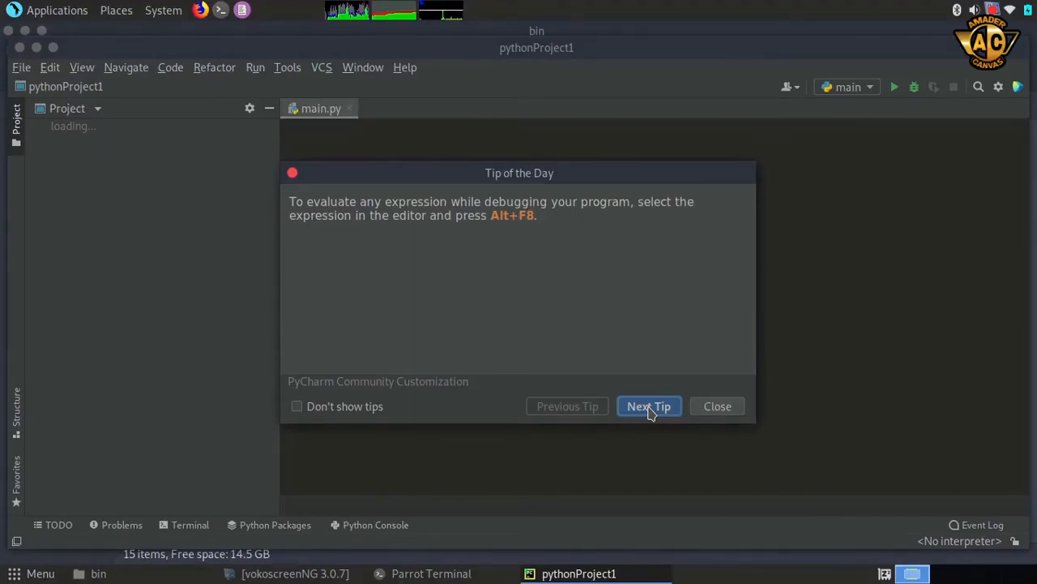
pyautogui.click(649, 407)
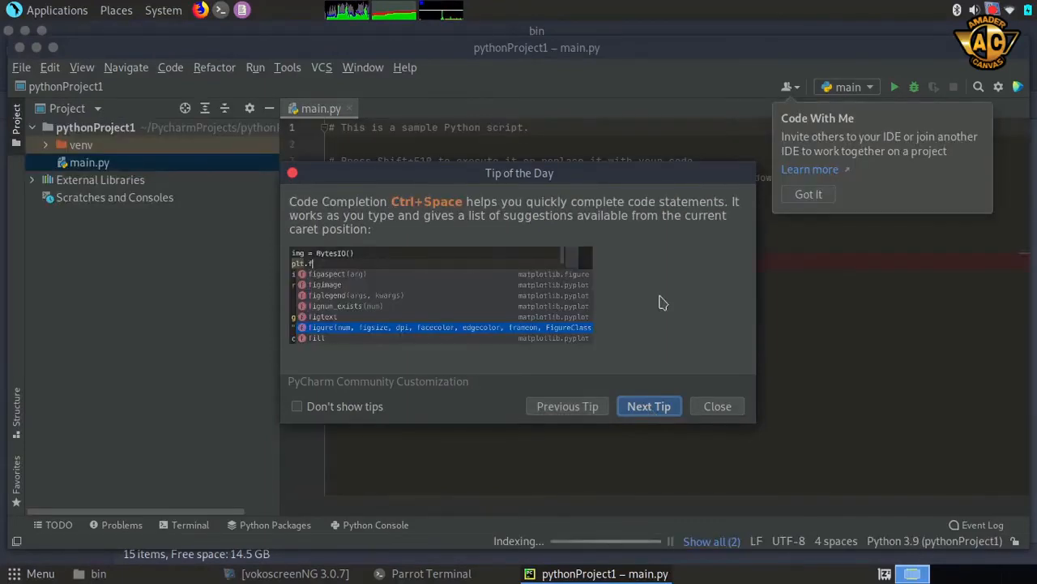
pyautogui.click(718, 407)
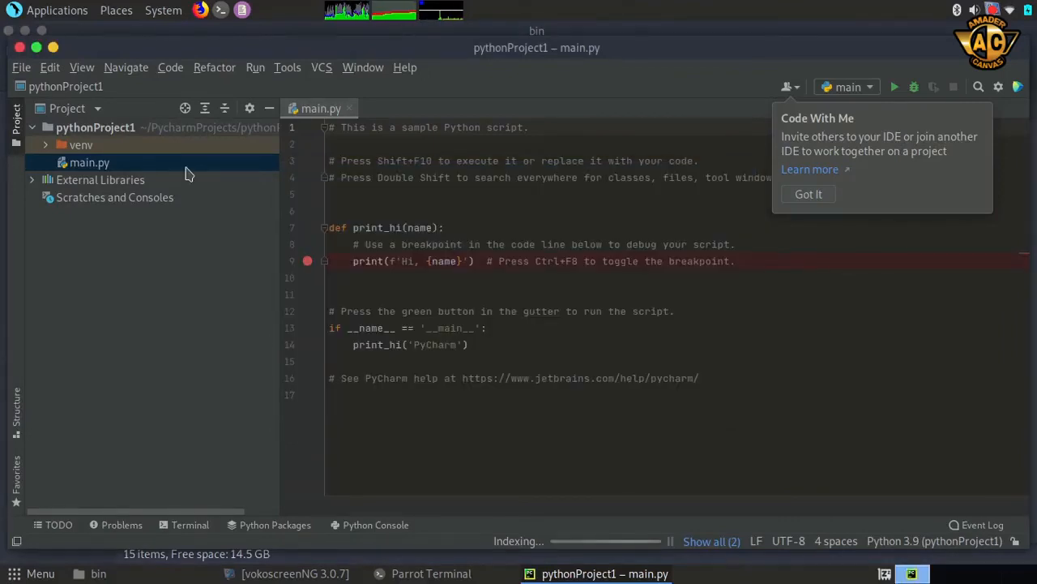
# Create a desktop entry for PyCharm with the option to create it for all users enabled.
pyautogui.click(290, 73)
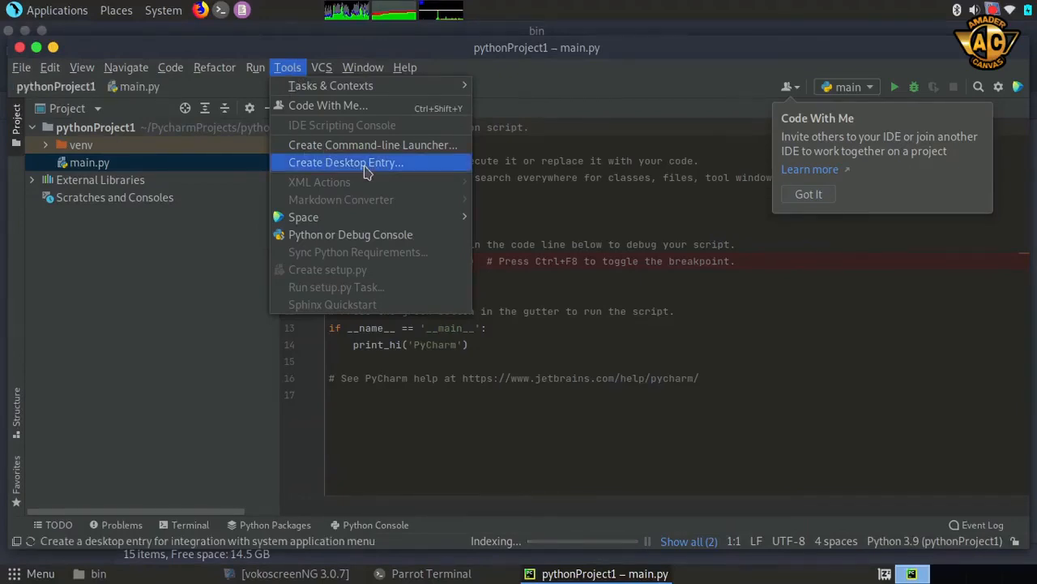
pyautogui.click(365, 163)
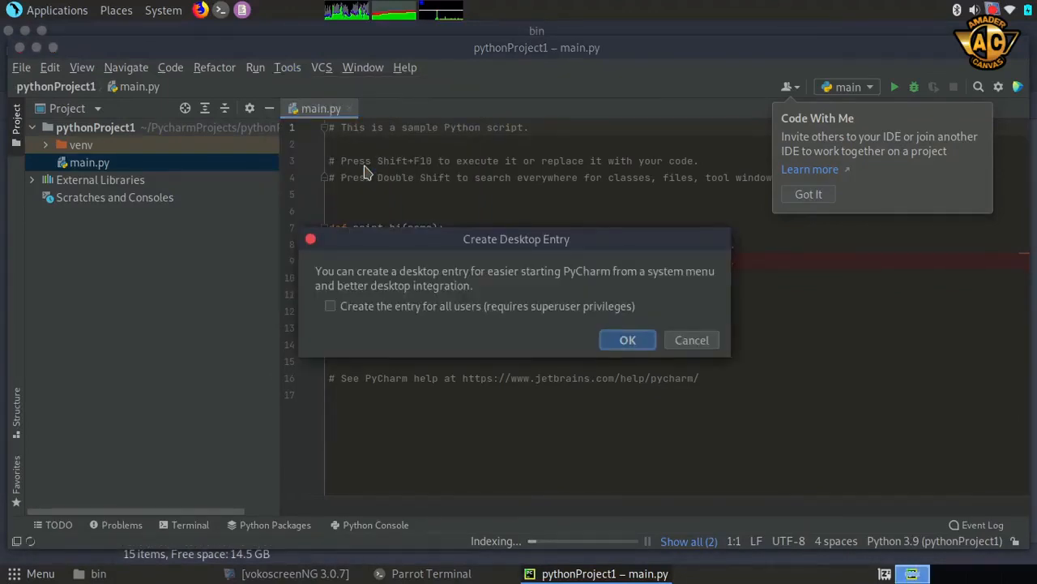
pyautogui.click(333, 308)
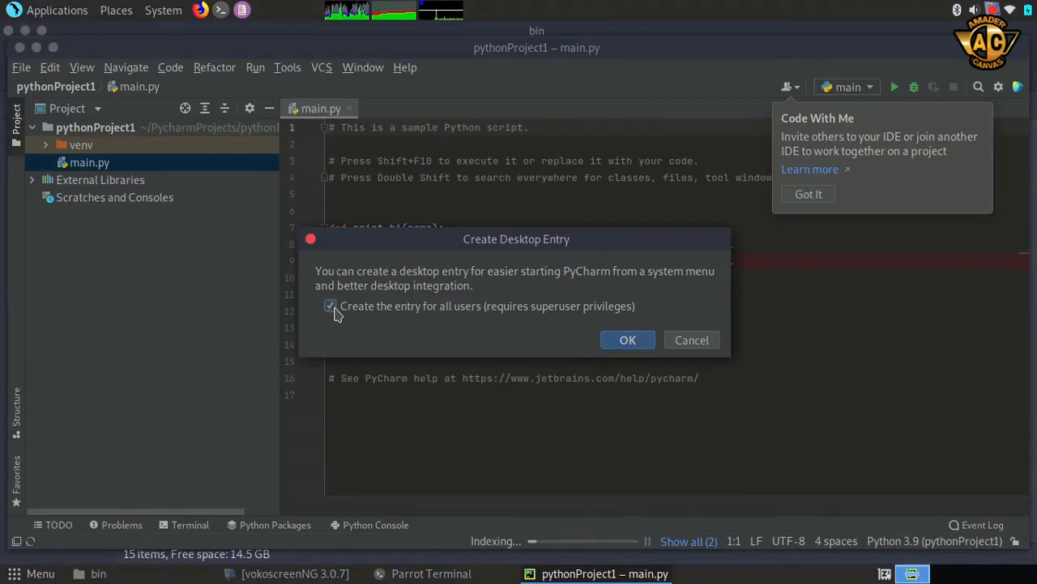
pyautogui.click(628, 341)
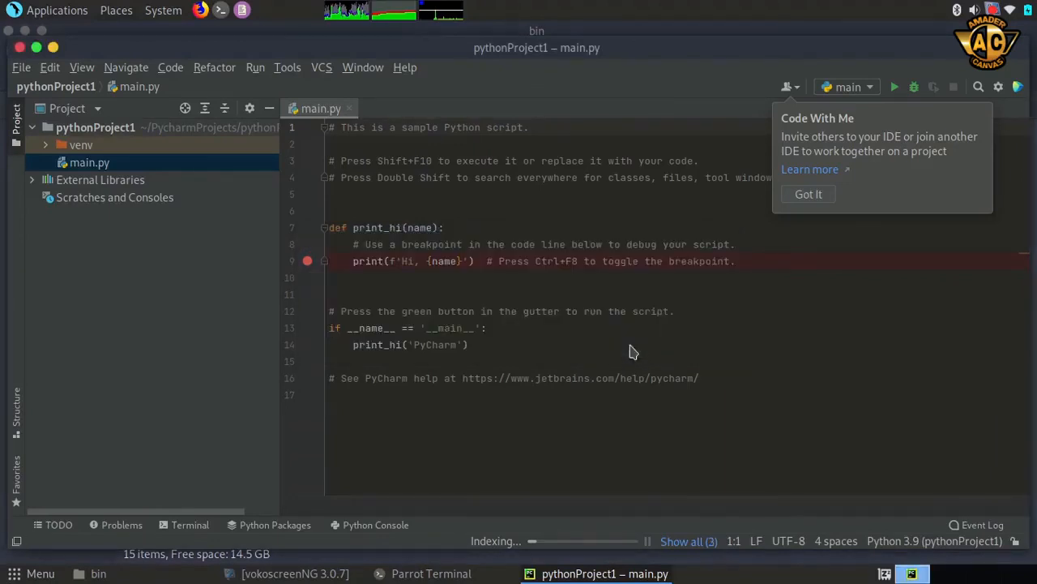